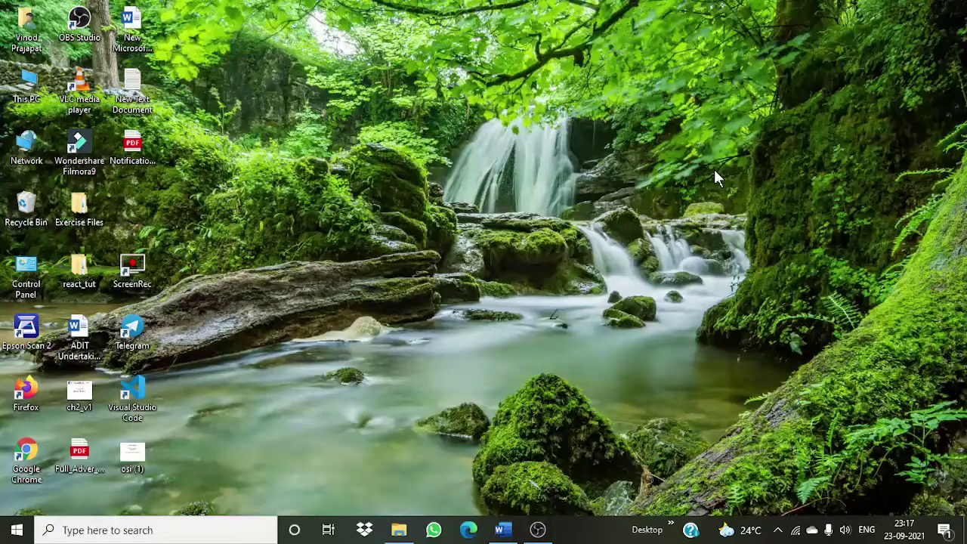
In the opened Word document, underline the alternate names after 'Sometimes called', then delete them
left_click(499, 529)
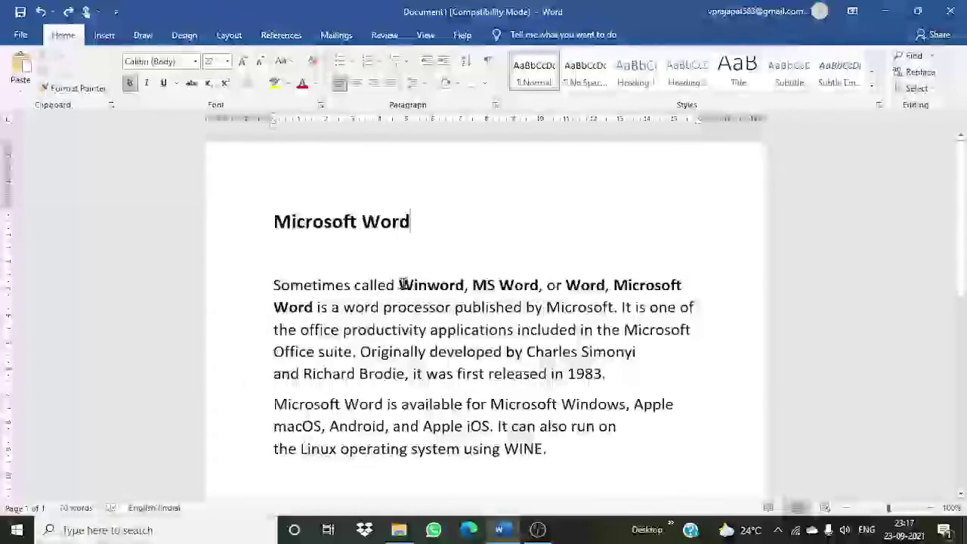
mouse_move(400, 285)
left_mouse_down()
mouse_move(663, 304)
mouse_move(316, 307)
left_mouse_up()
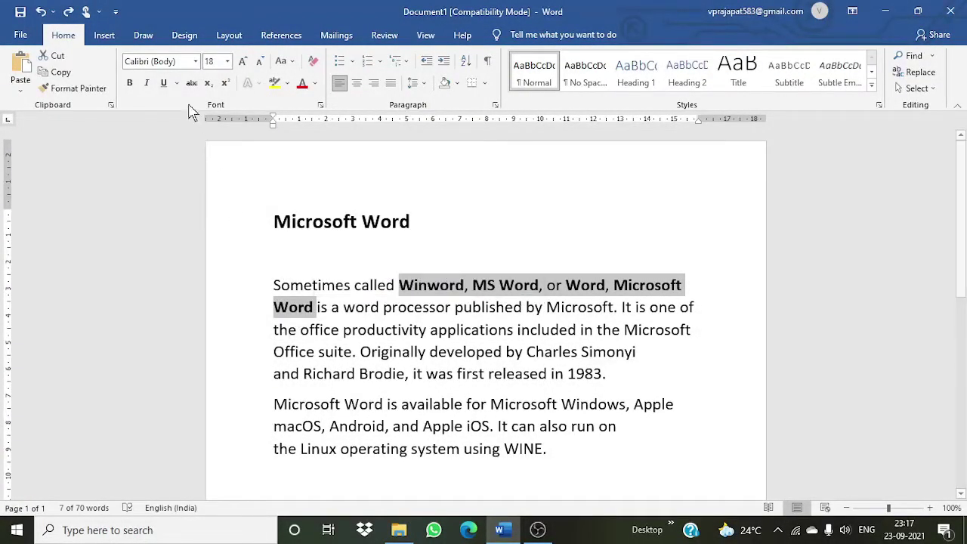
left_click(163, 82)
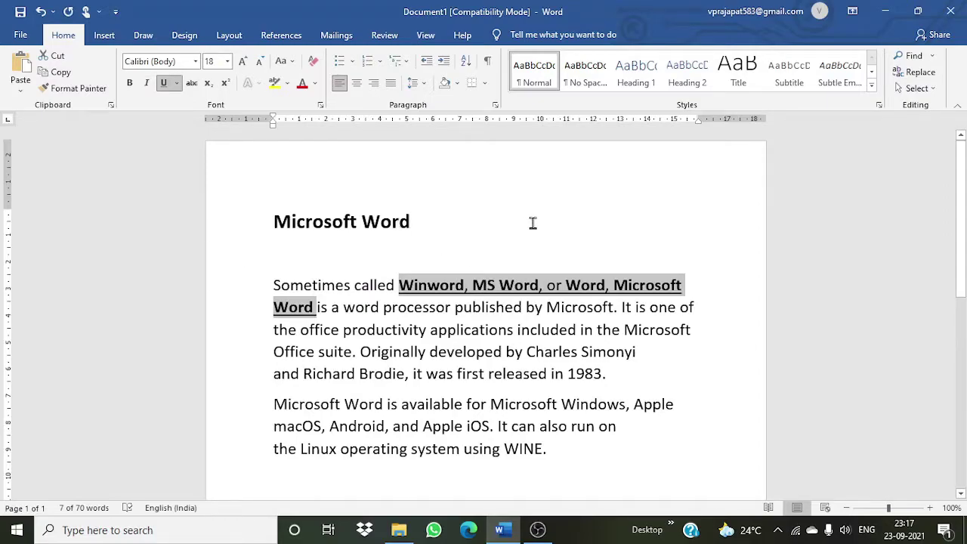
key("Delete")
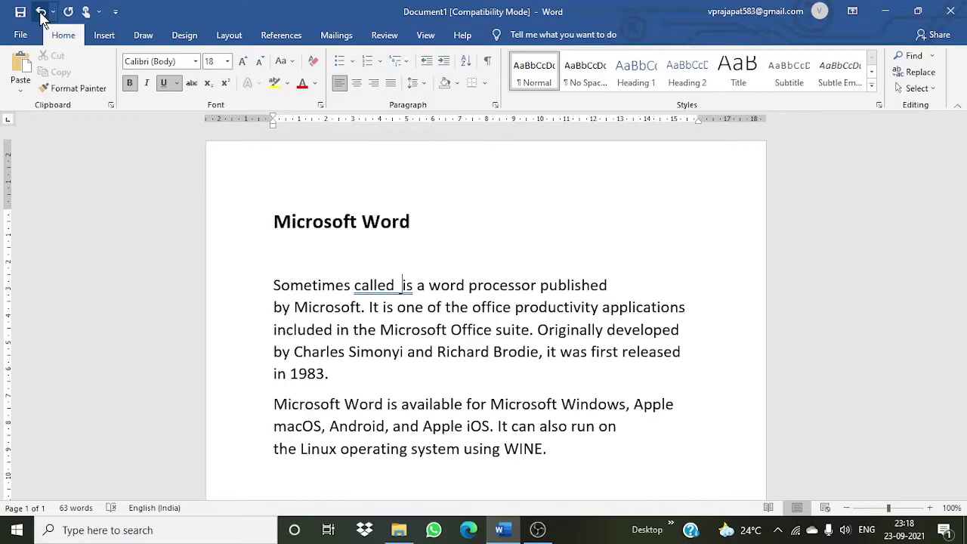
Undo the deletion to restore the underlined 'Winword, MS Word, or Word, Microsoft Word'
left_click(41, 13)
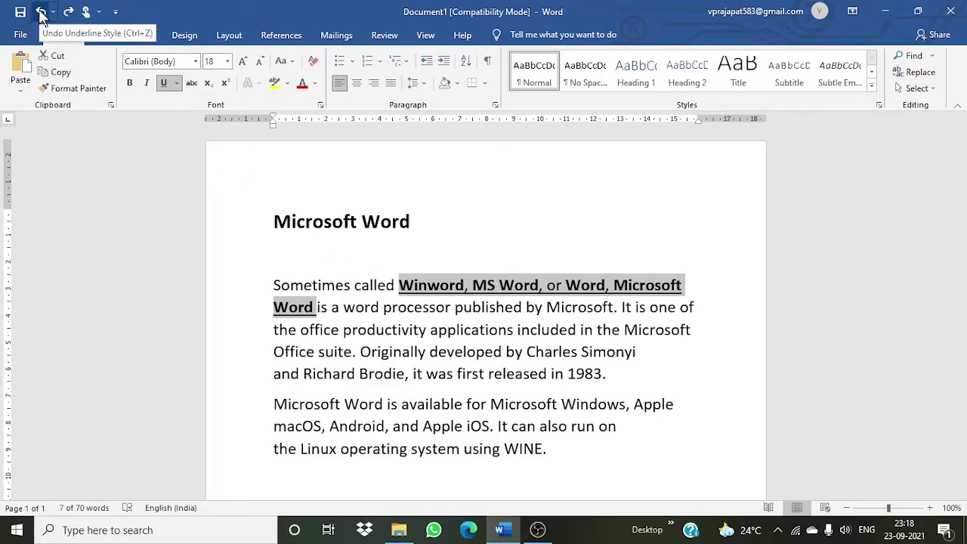
Undo the underline on the restored alternate names
left_click(41, 12)
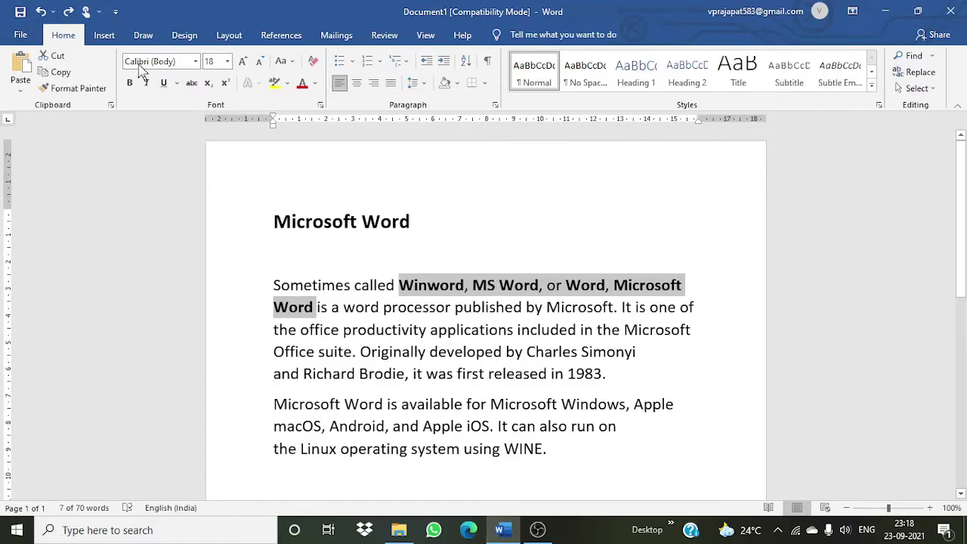
Undo Grow Font to return the heading to size 20, and show the undo history list
left_click(39, 11)
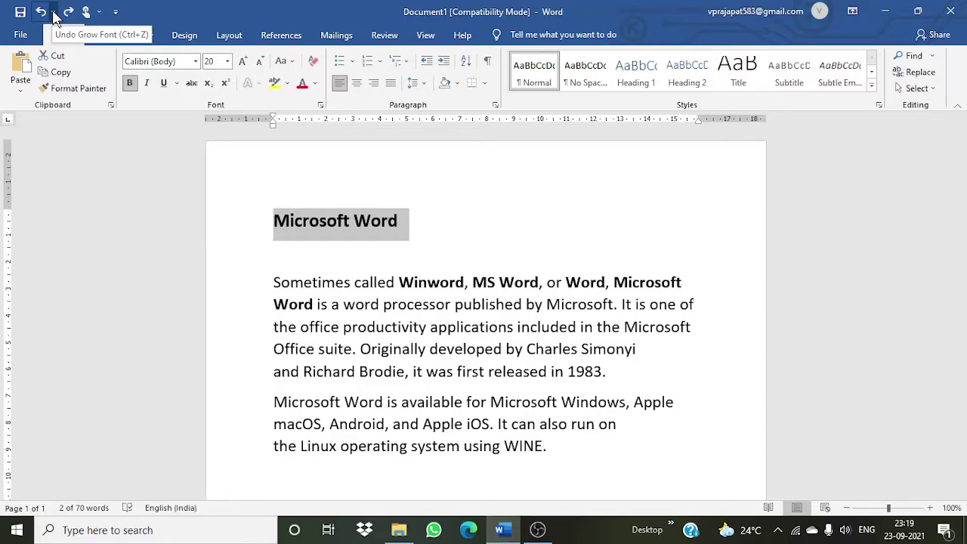
left_click(54, 13)
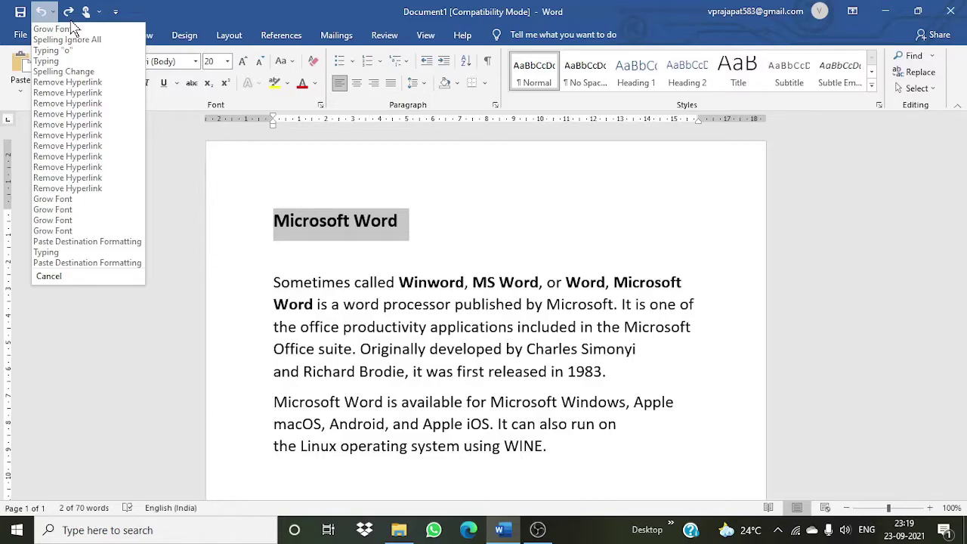
Close the undo history list without undoing any further actions
left_click(157, 18)
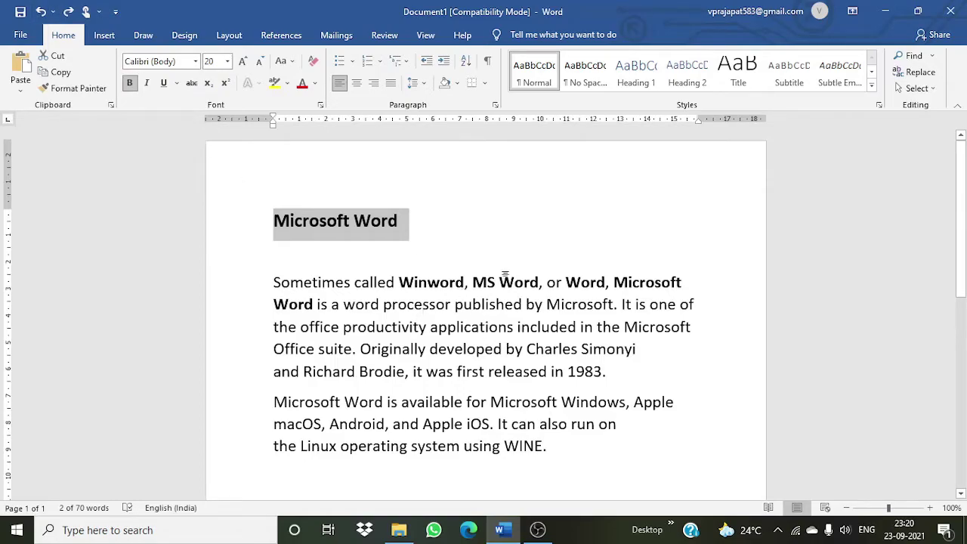
Add a new line 'ctrl + Z' after 'WINE.', then replace that line with 'b'
left_click(569, 446)
key("Return")
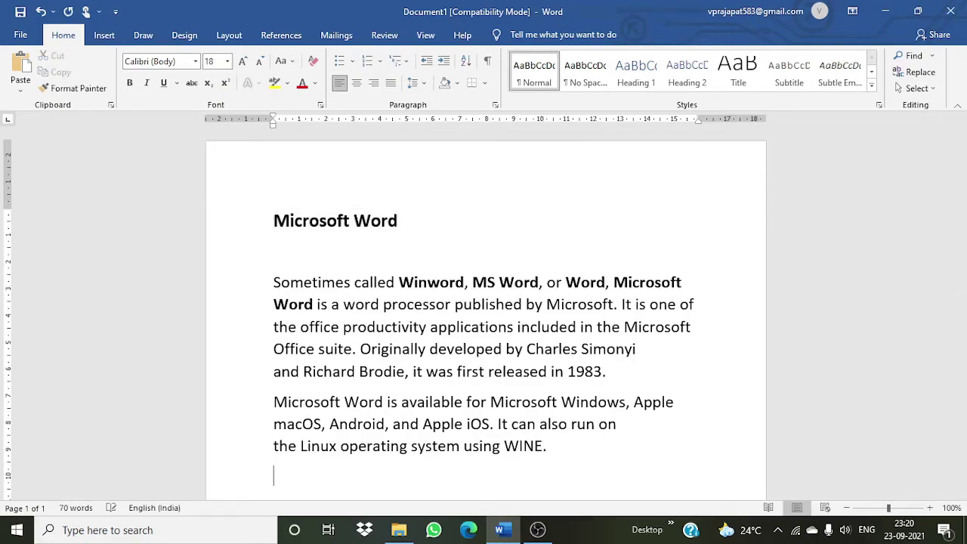
type("ctr")
type("l ")
type("+ ")
type("Z")
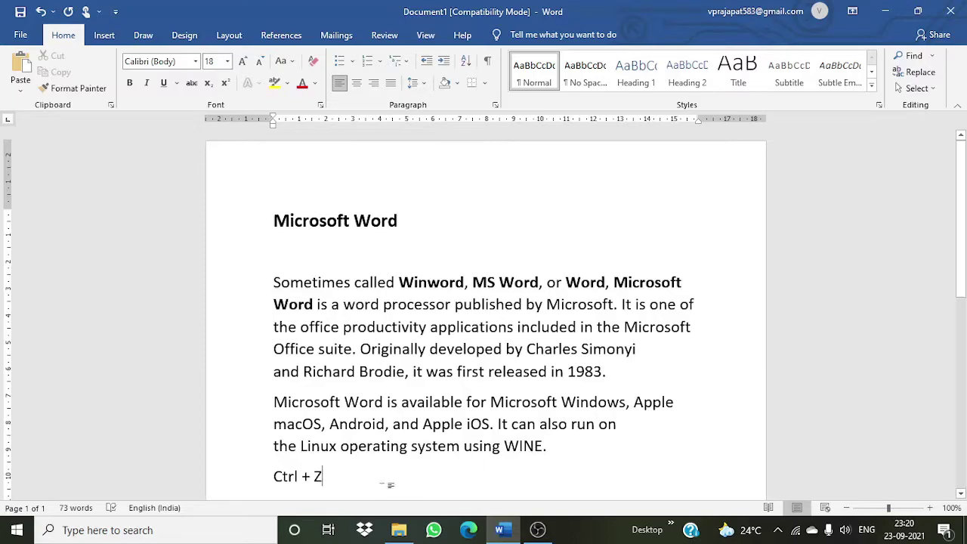
triple_click(339, 477)
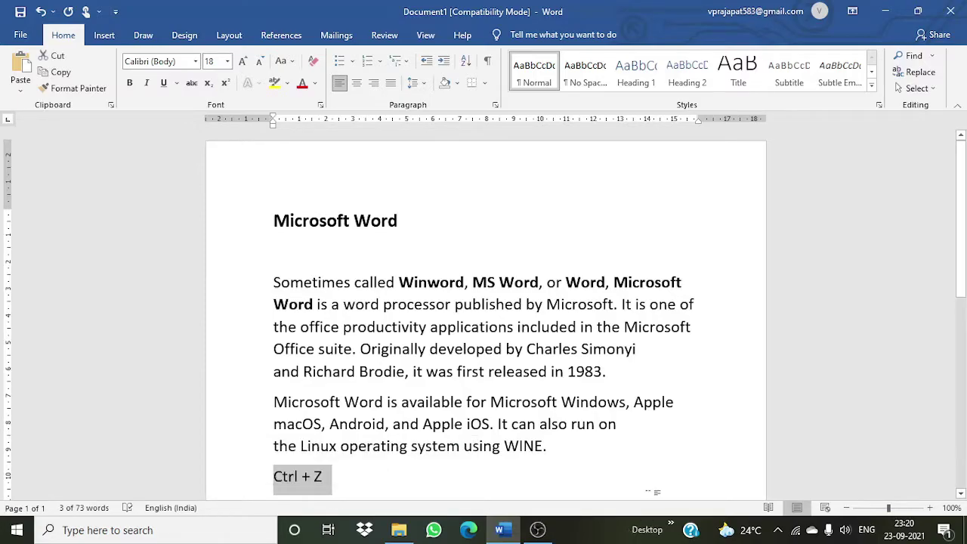
type("b")
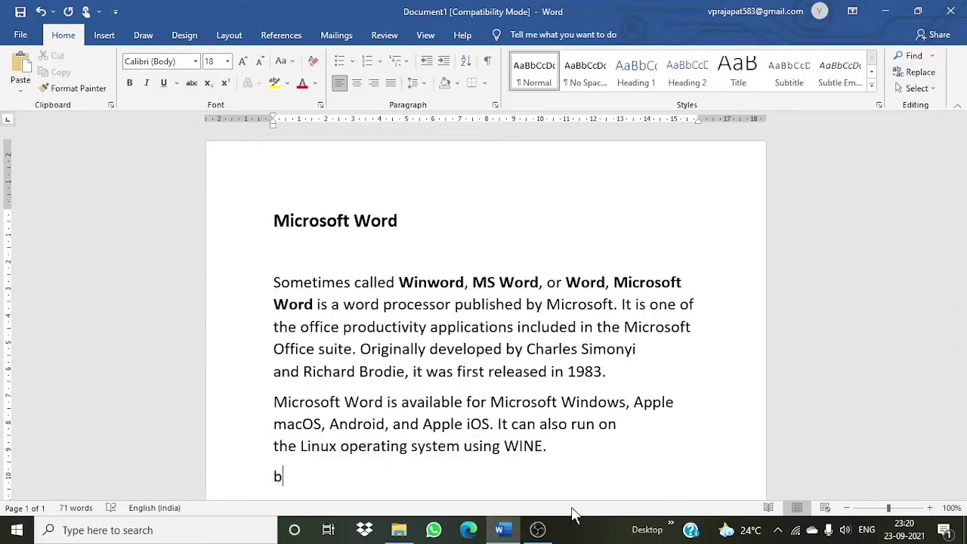
Undo the replacement, bold the Ctrl + Z line, then undo back to lowercase 'ctrl'
key("ctrl+z")
key("ctrl+b")
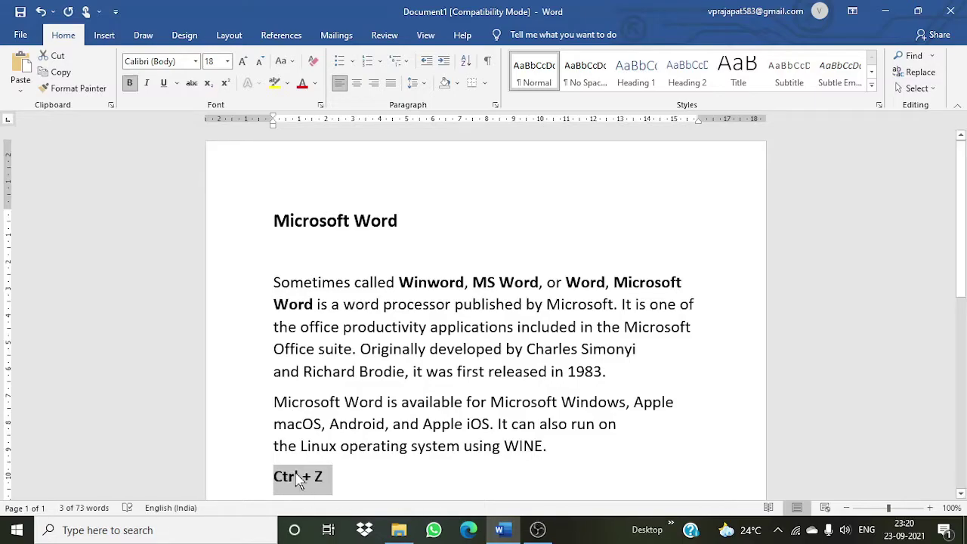
left_click(347, 477)
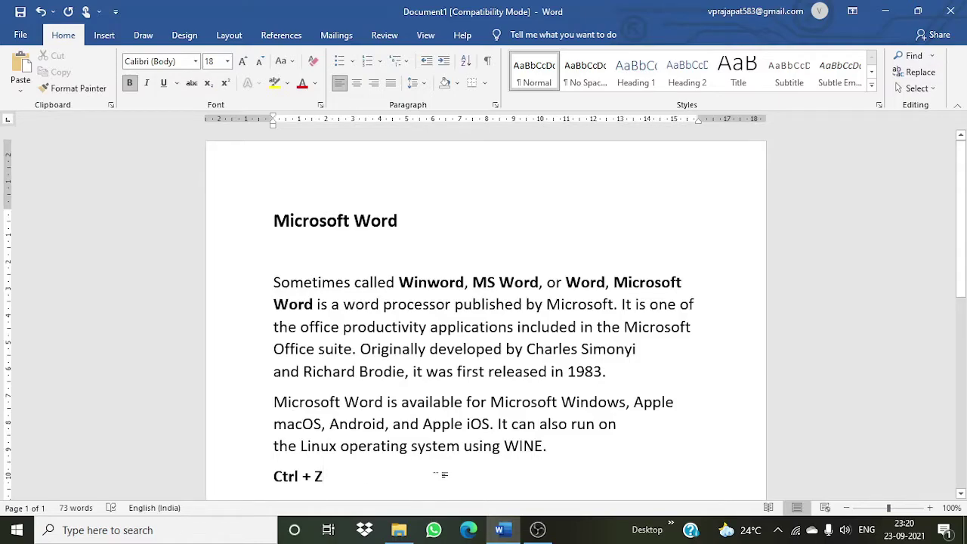
key("shift+Home")
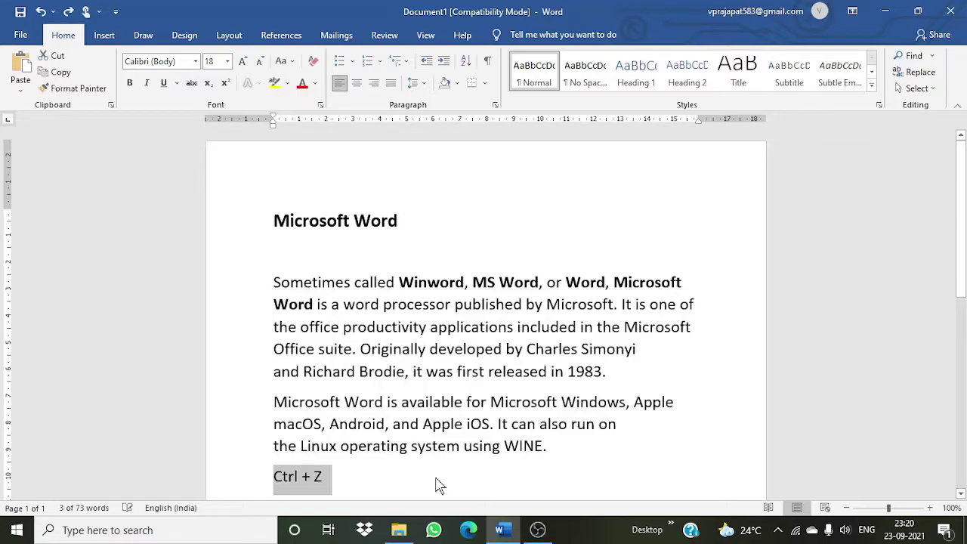
key("ctrl+z")
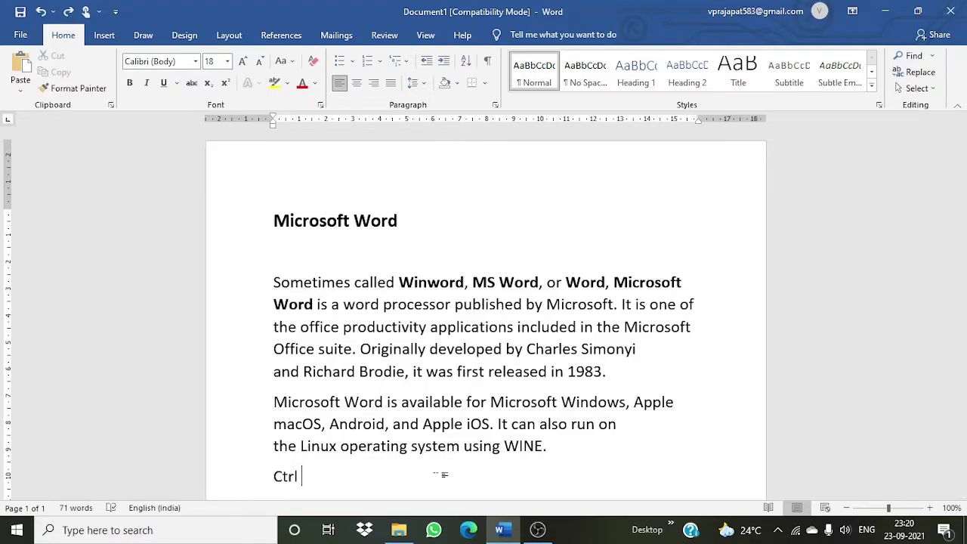
key("ctrl+z")
key("ctrl+z")
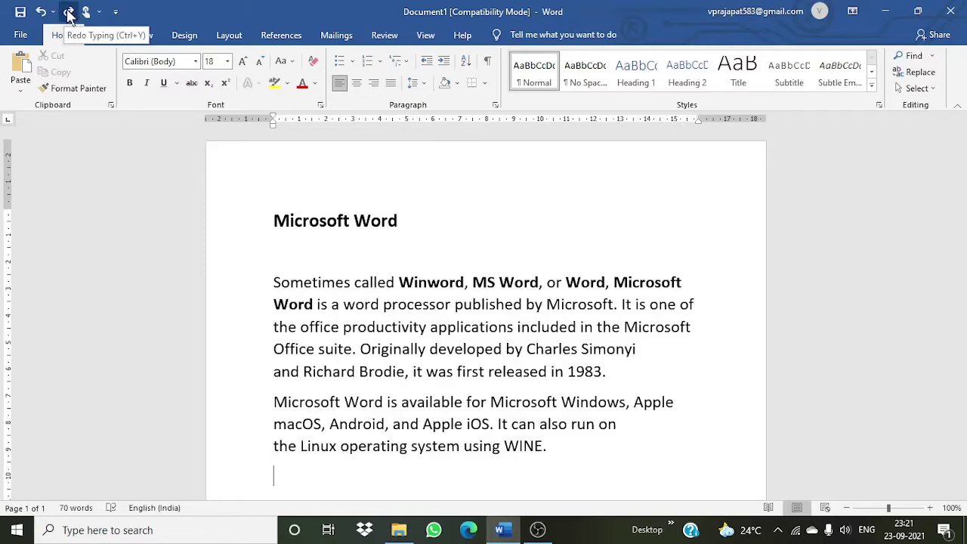
Redo four times to restore 'ctrl', its capitalisation, '+ Z' and the bold formatting
left_click(68, 14)
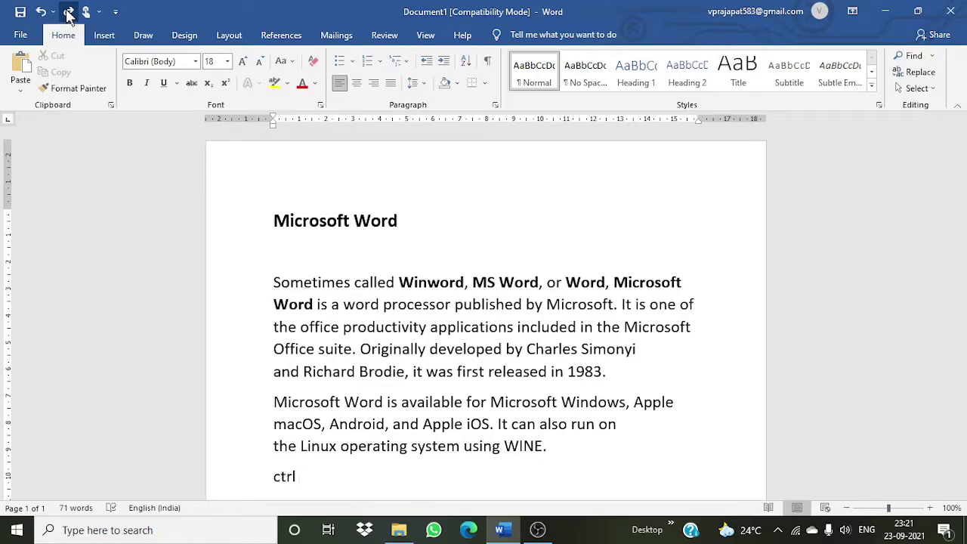
left_click(68, 13)
left_click(68, 13)
left_click(68, 13)
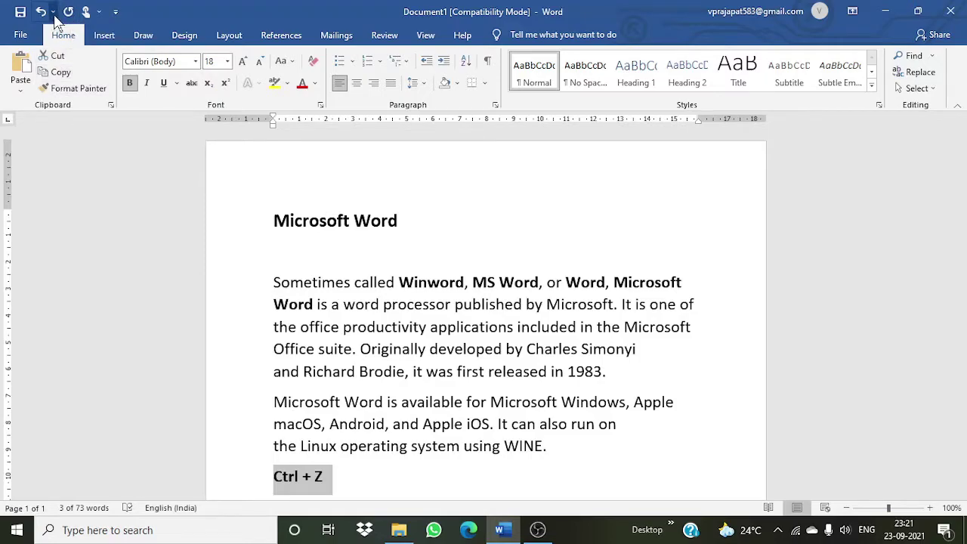
Undo four times, removing the bold, '+ Z', the capitalisation and 'ctrl' from the last line
left_click(41, 12)
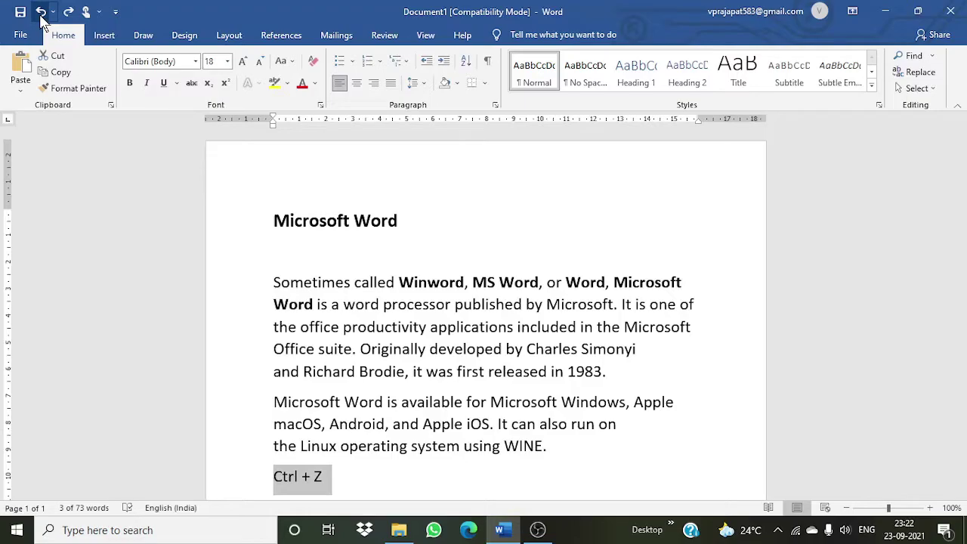
left_click(41, 16)
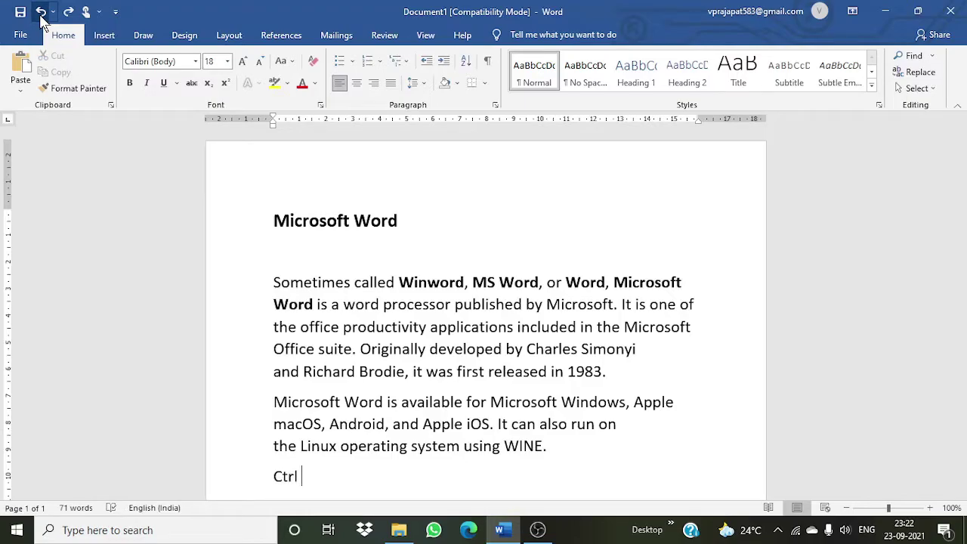
left_click(42, 16)
left_click(41, 17)
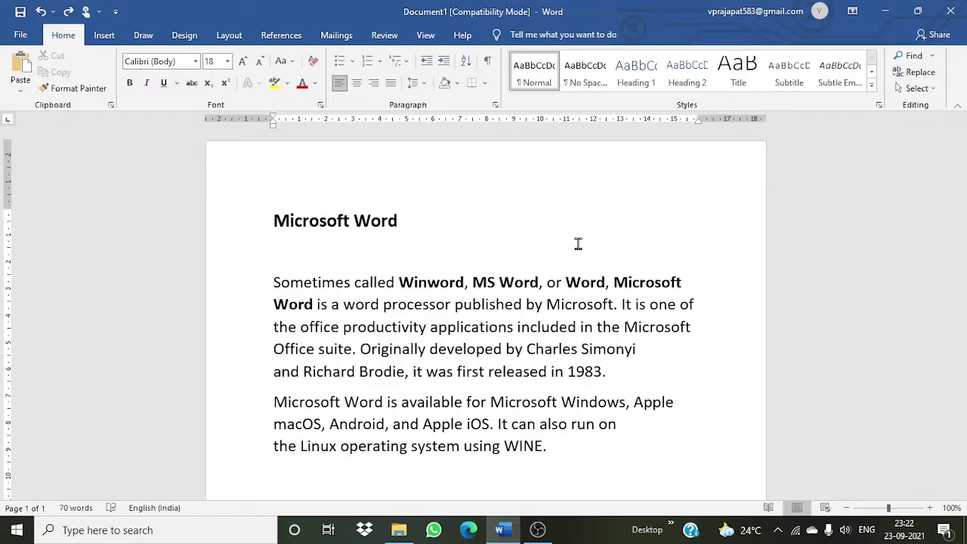
key("ctrl+y")
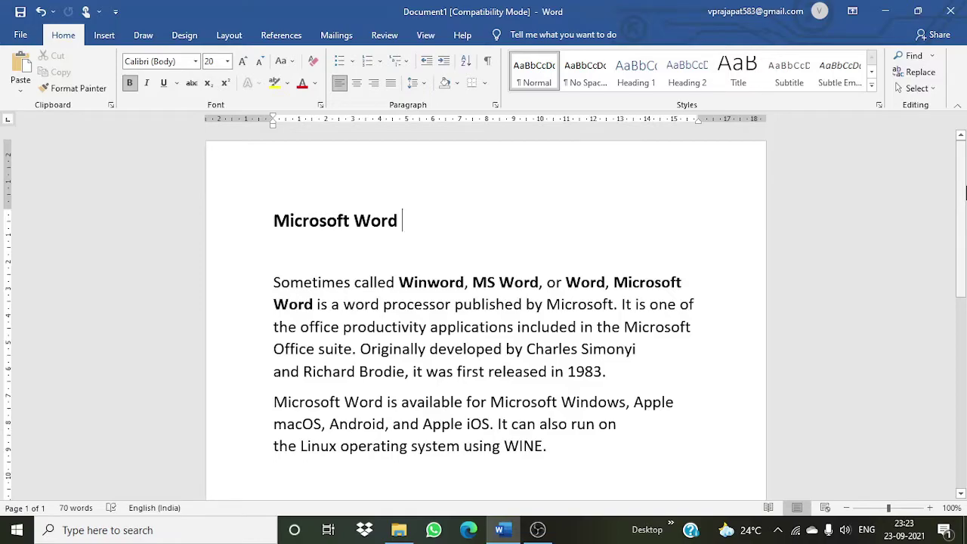